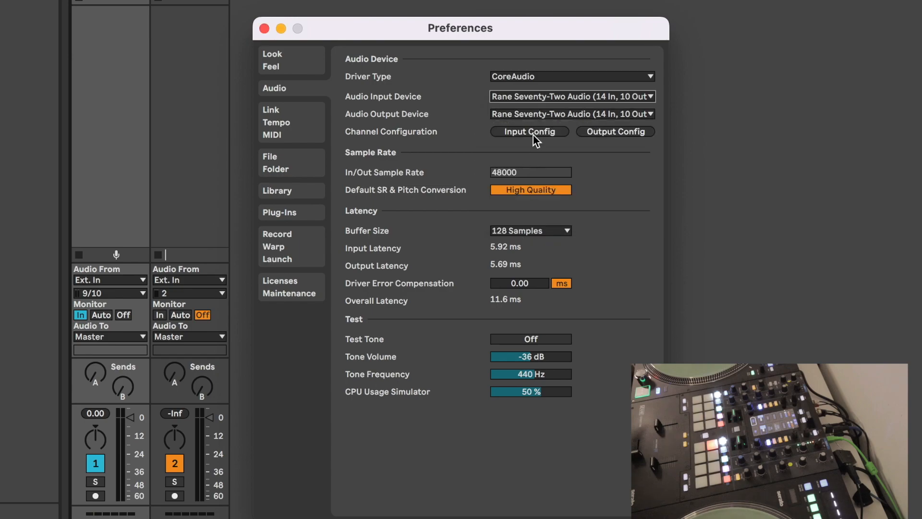
Choose Rane Seventy-Two Audio (14 In, 10 Out) as the audio output device
left_click(533, 112)
left_click(541, 253)
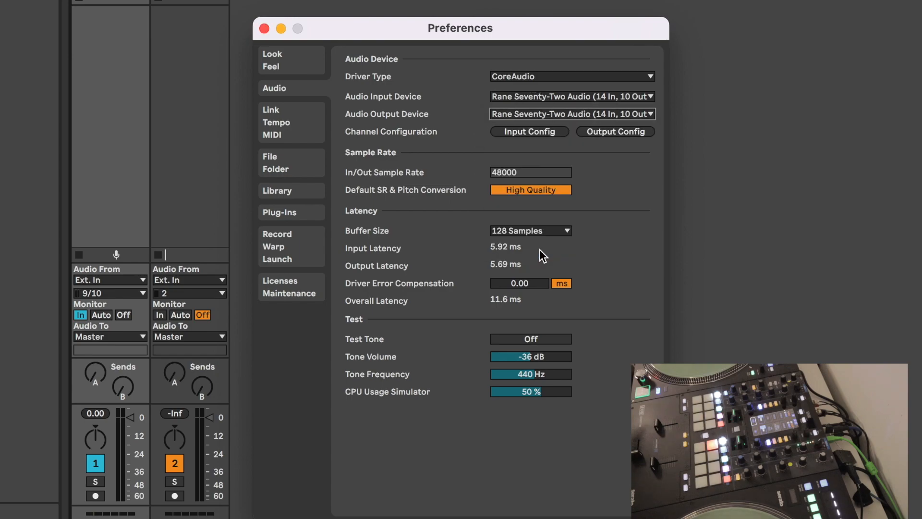
Confirm the channel configuration with stereo inputs 5/6, 7/8 and 9/10 and stereo outputs 1/2 and 5/6 enabled, plus mono pair 1 & 2 for each
left_click(526, 139)
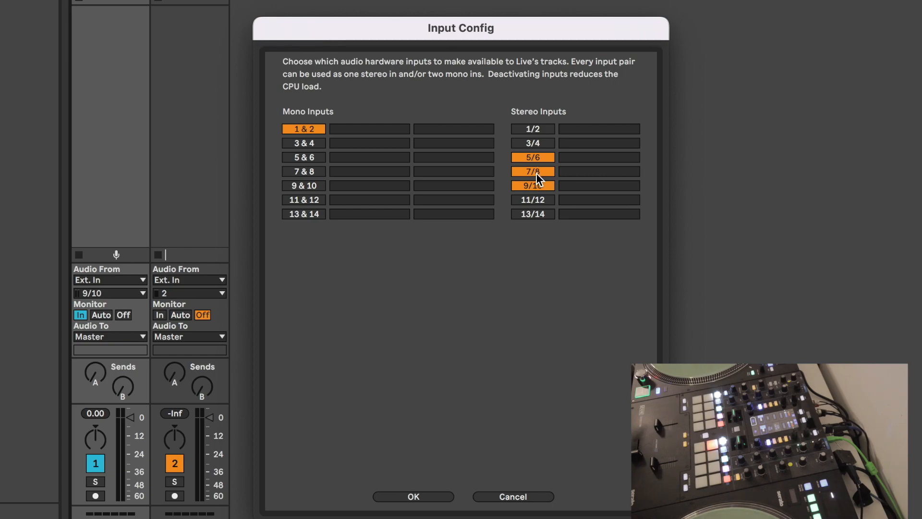
left_click(422, 496)
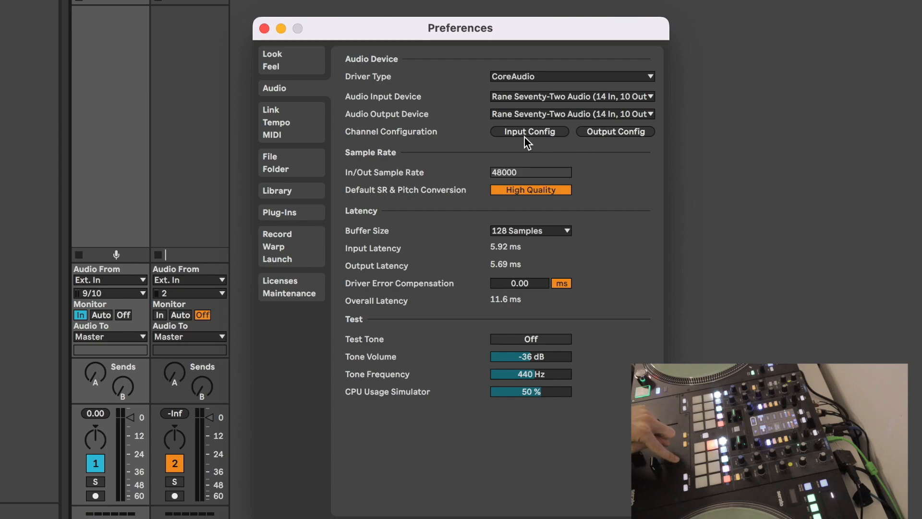
left_click(607, 133)
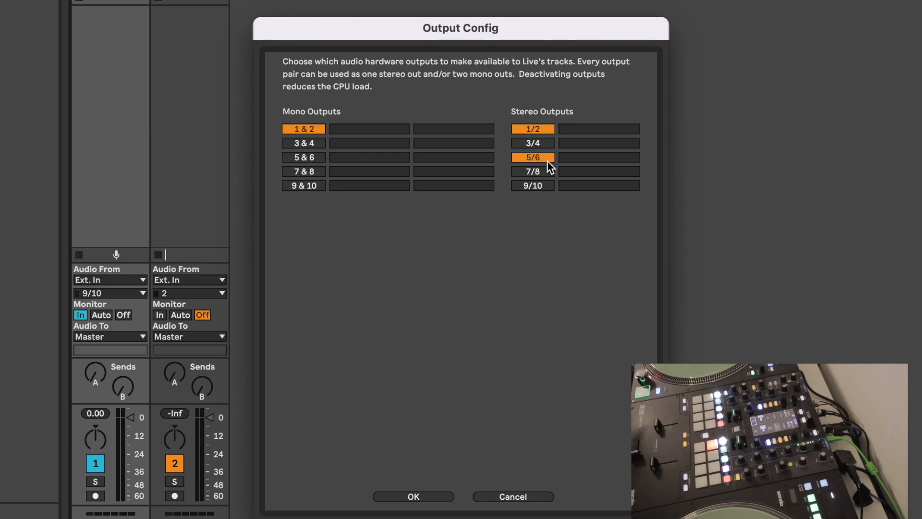
left_click(428, 498)
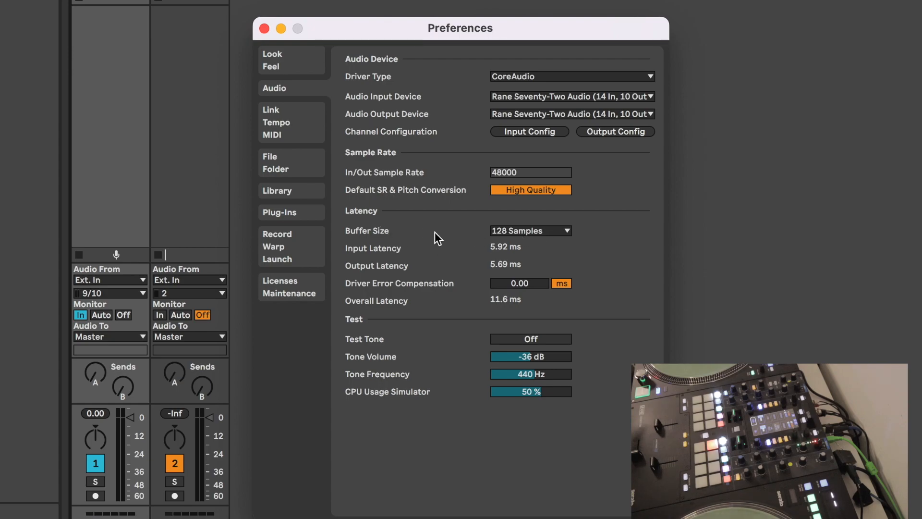
Look through the available buffer sizes without choosing a new one, and close the preferences
left_click(529, 230)
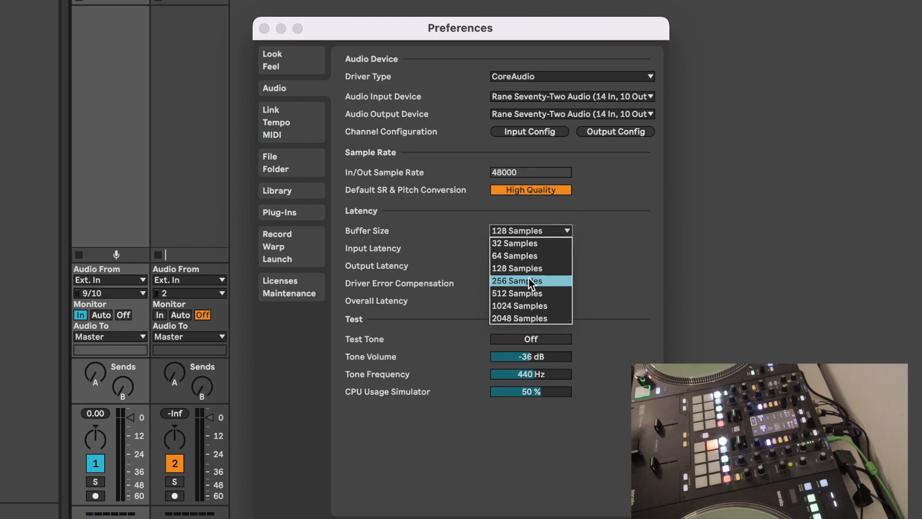
left_click(602, 258)
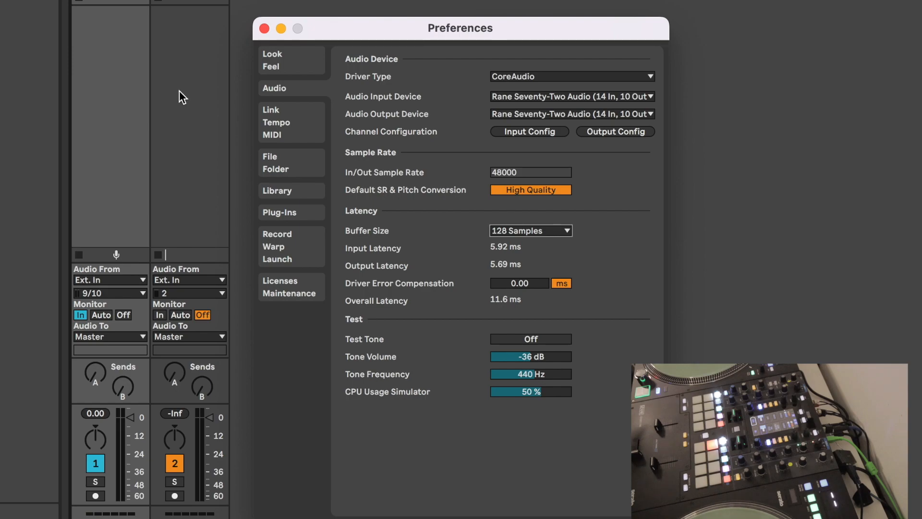
left_click(265, 29)
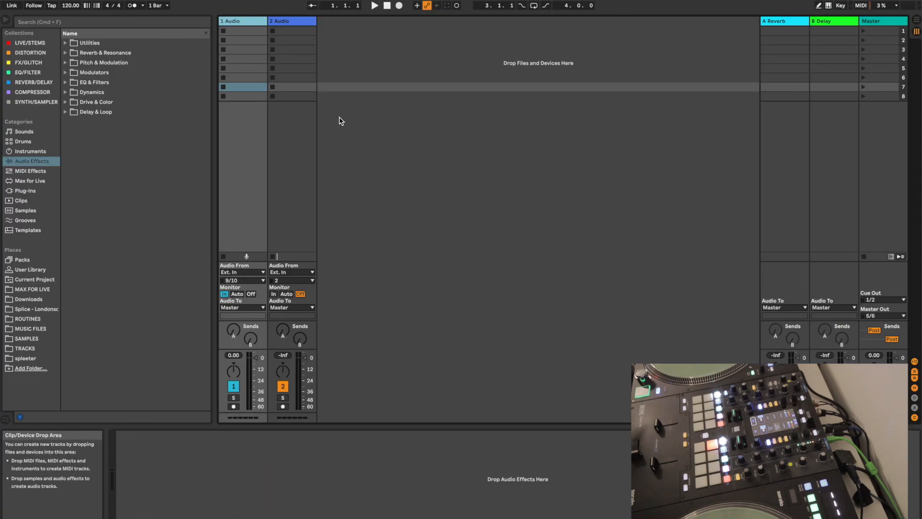
Set the Master track's Master Out to output pair 5/6
left_click(874, 21)
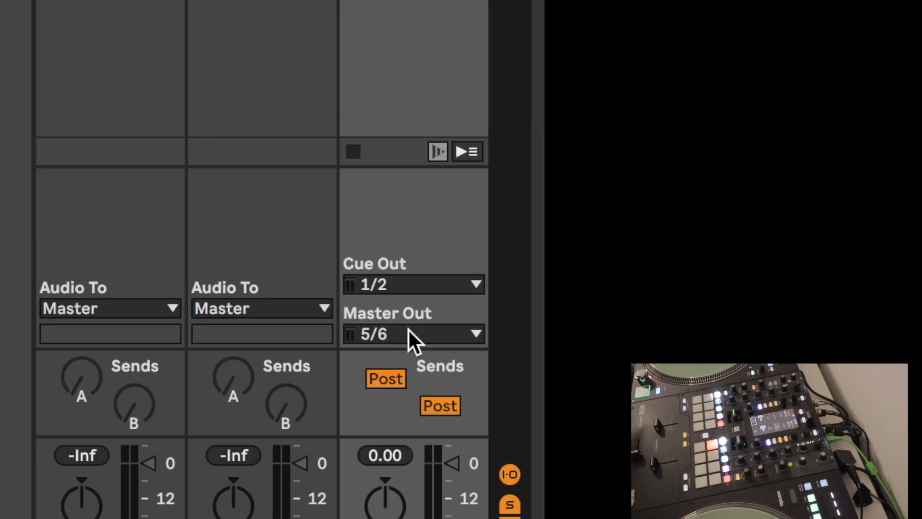
left_click(408, 332)
left_click(407, 383)
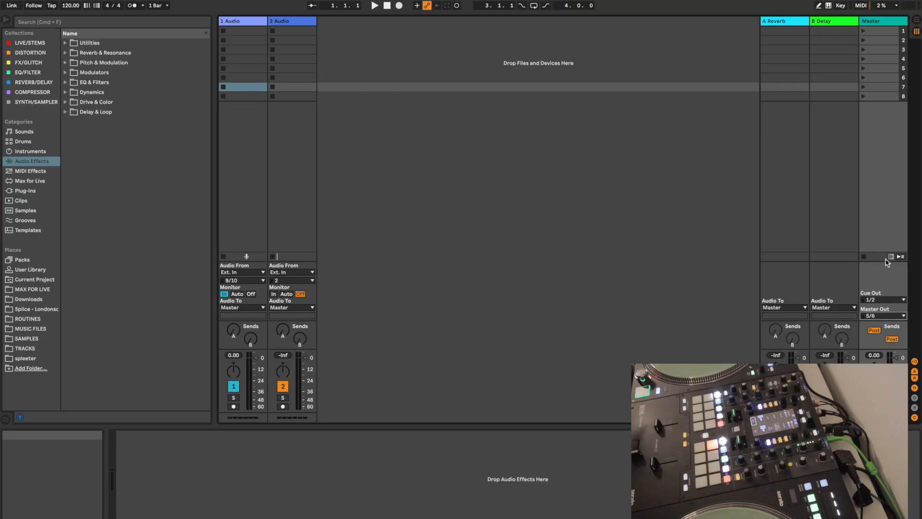
left_click(874, 181)
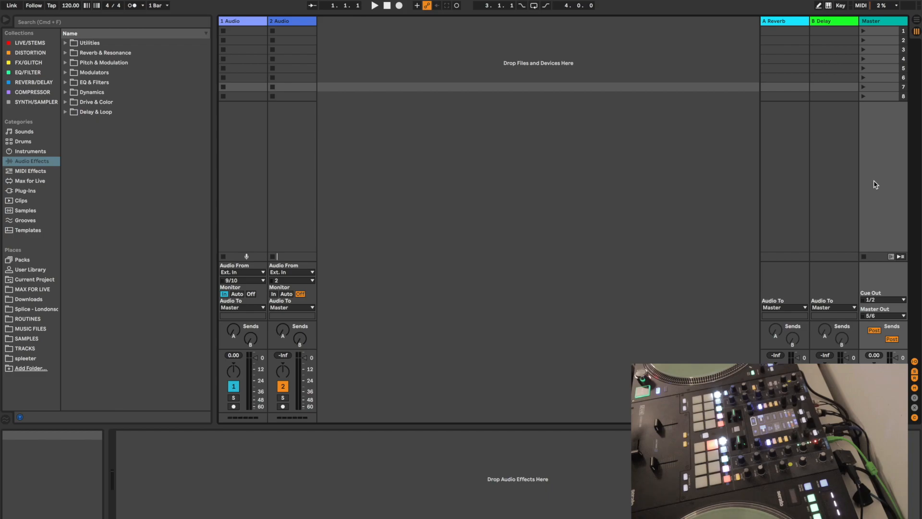
Rename the first audio track LEFT and the second audio track RIGHT
left_click(232, 23)
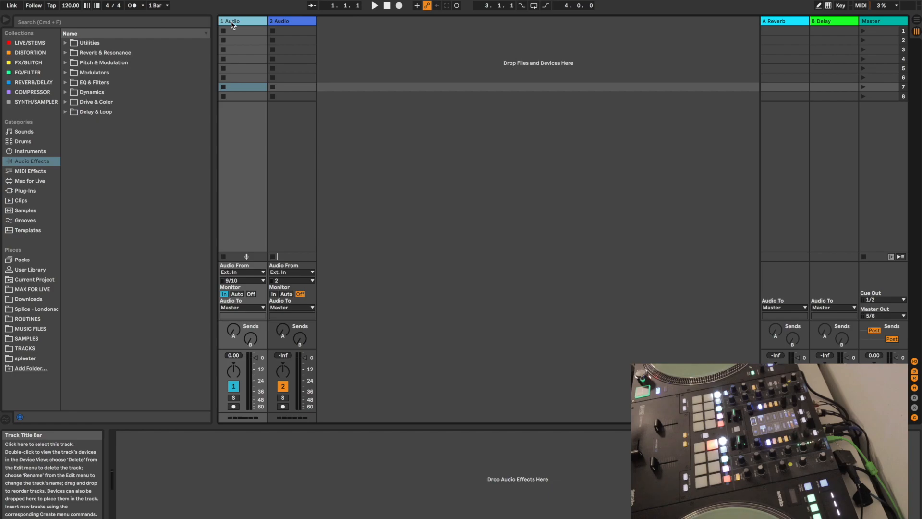
key("super+r")
type("LEFT")
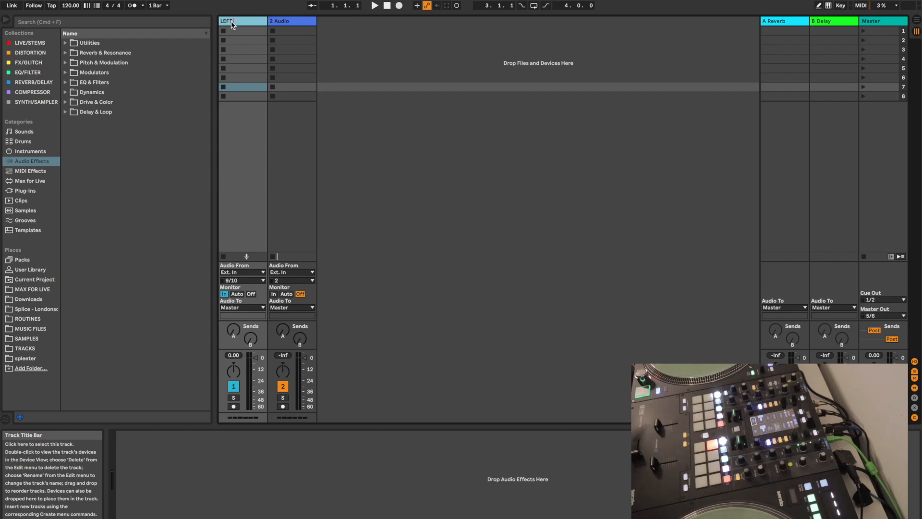
left_click(284, 26)
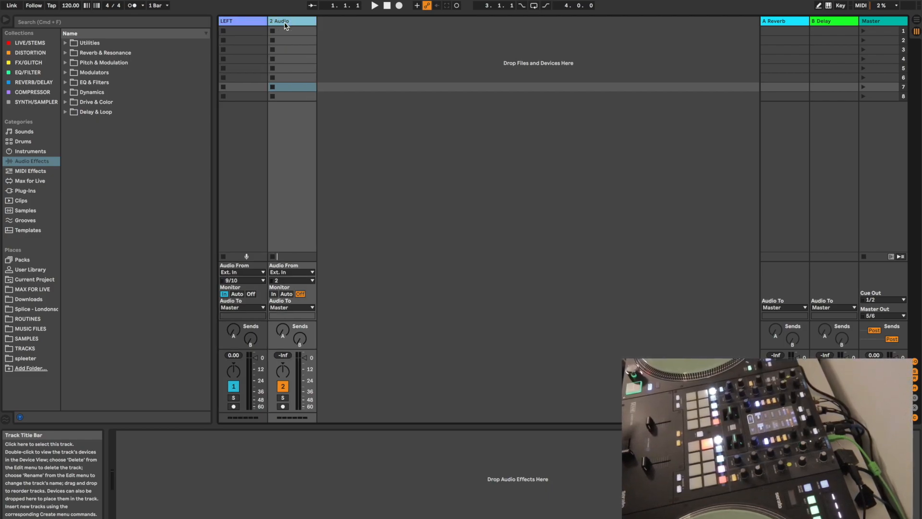
key("super+r")
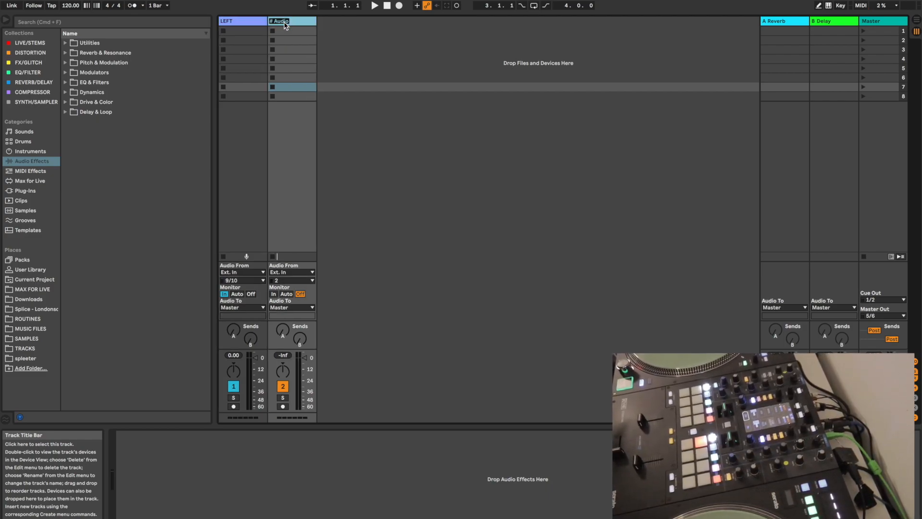
type("RIGHT")
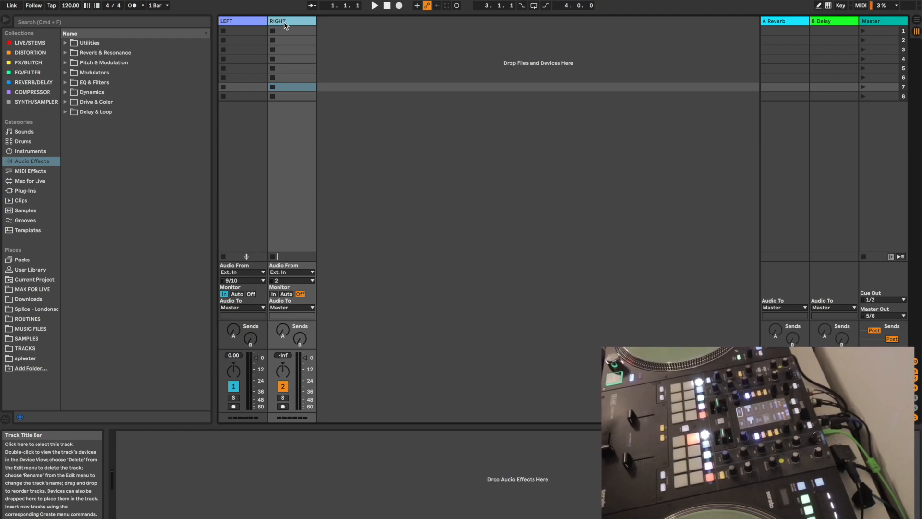
Color the LEFT track white and the RIGHT track red
left_click(246, 24)
right_click(245, 24)
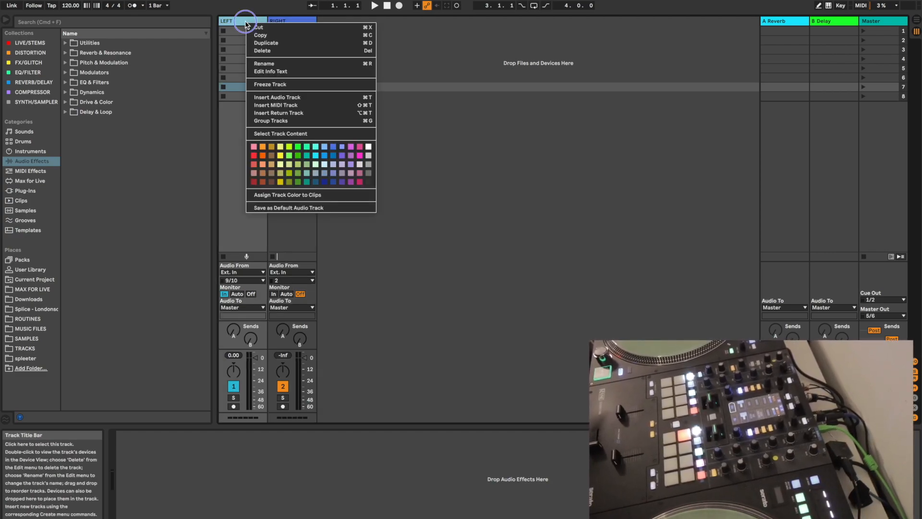
left_click(369, 146)
left_click(286, 21)
right_click(286, 21)
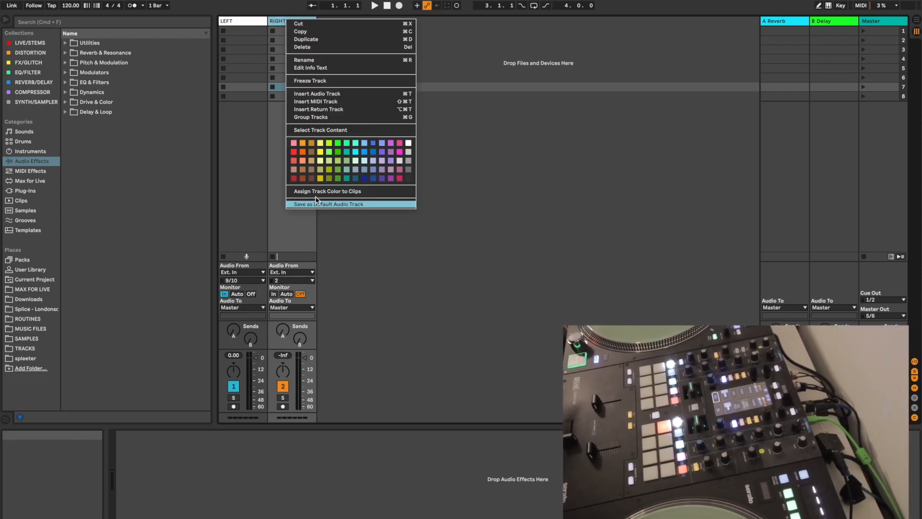
left_click(293, 152)
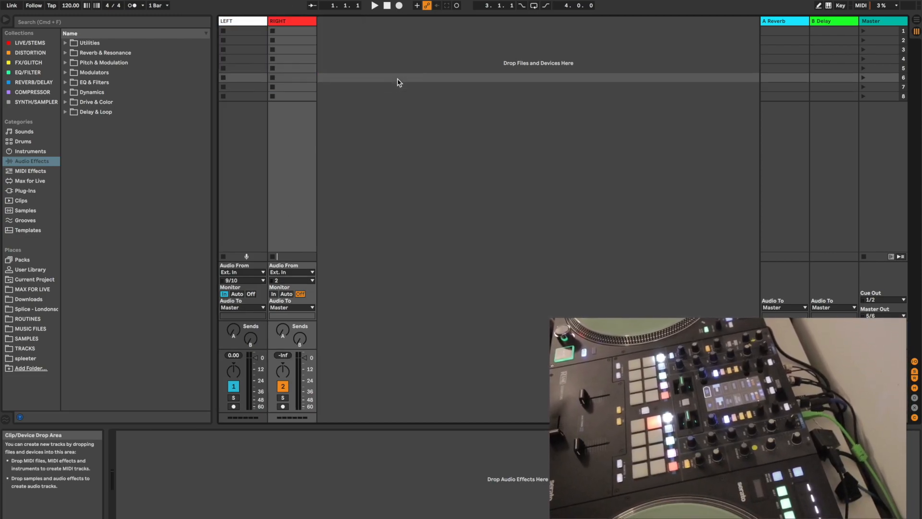
Hide the browser and set the LEFT track's audio input to Ext. In, channel pair 7/8
left_click(251, 32)
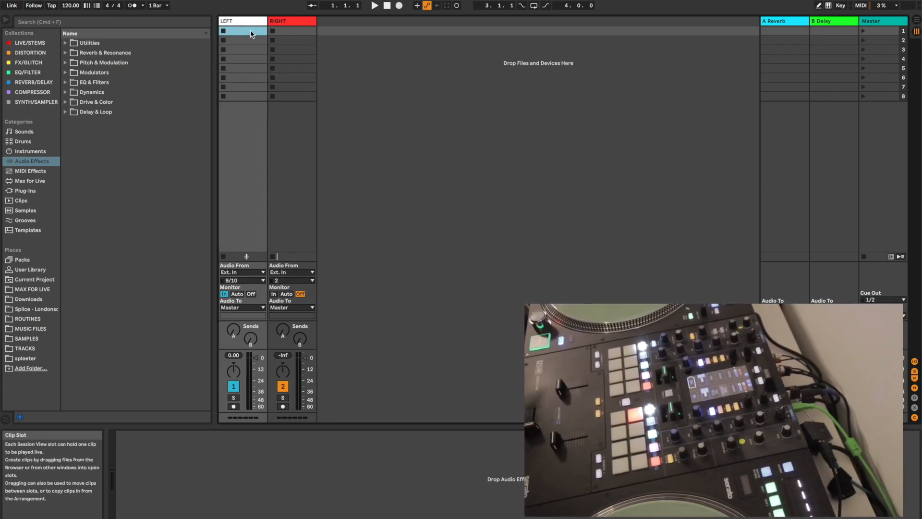
left_click(3, 21)
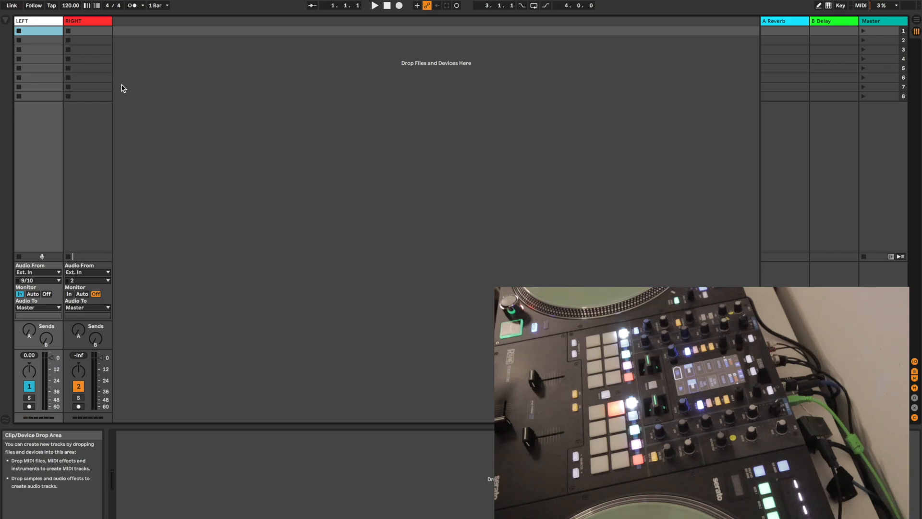
left_click(42, 281)
left_click(38, 237)
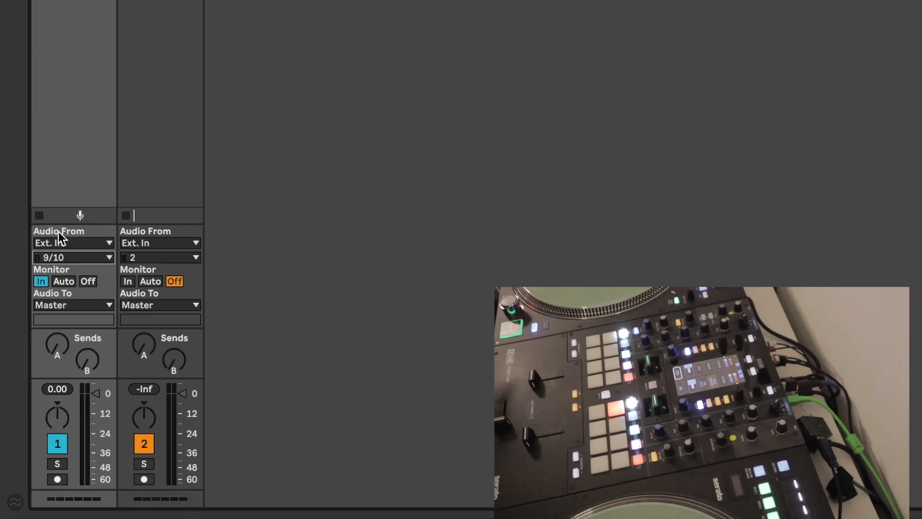
left_click(68, 244)
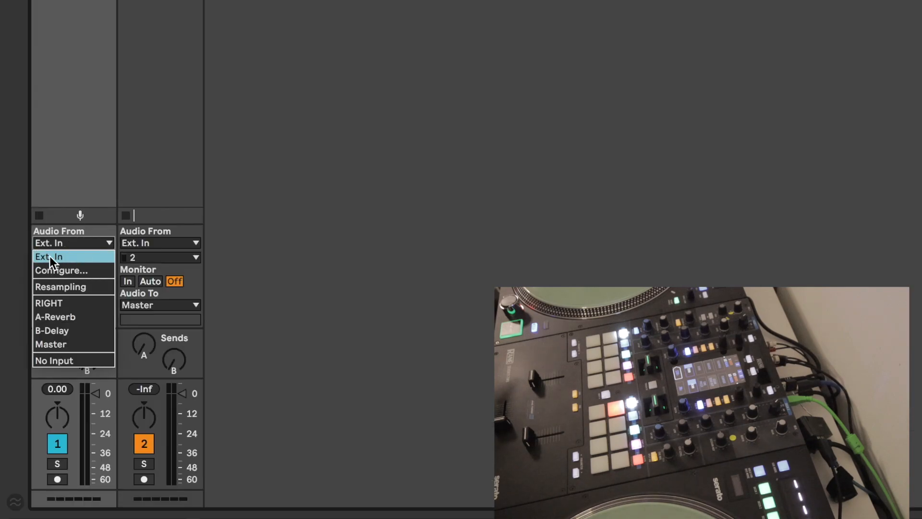
left_click(58, 257)
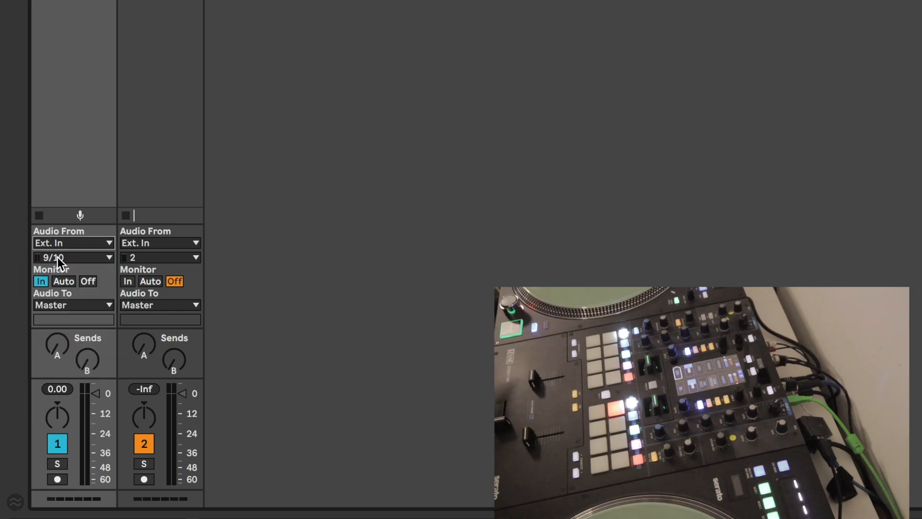
left_click(59, 257)
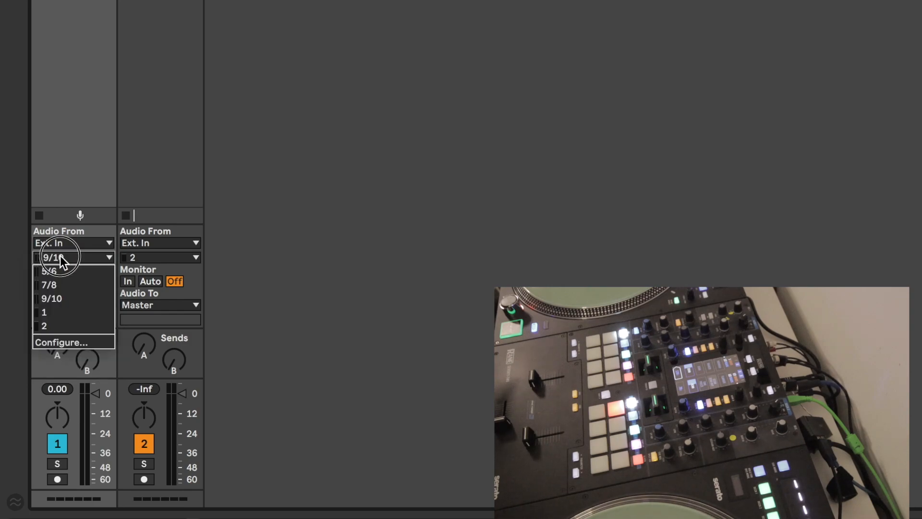
left_click(62, 284)
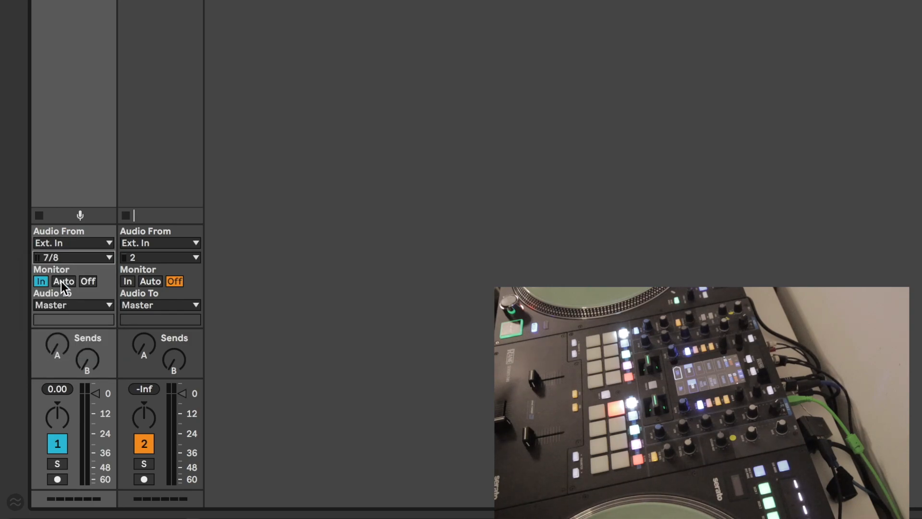
Set the RIGHT track's input channels to 9/10 and its monitoring to In
left_click(158, 259)
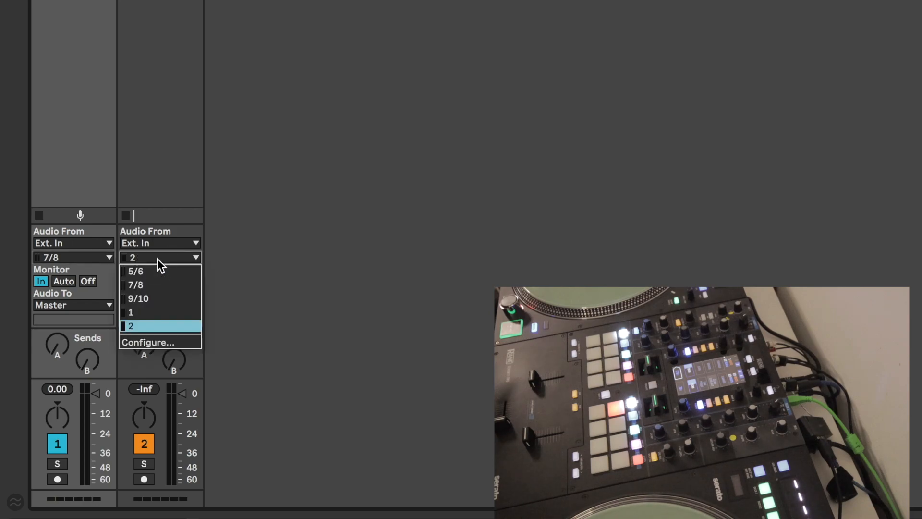
left_click(153, 298)
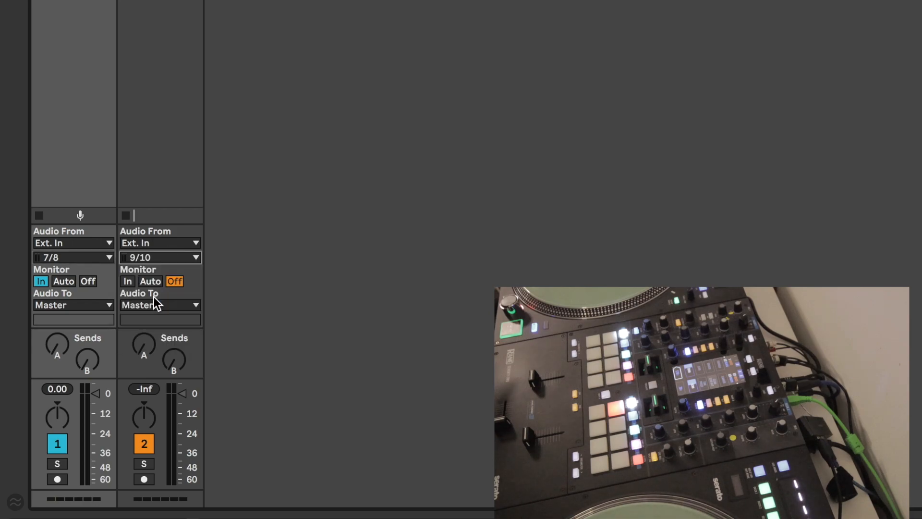
left_click(130, 281)
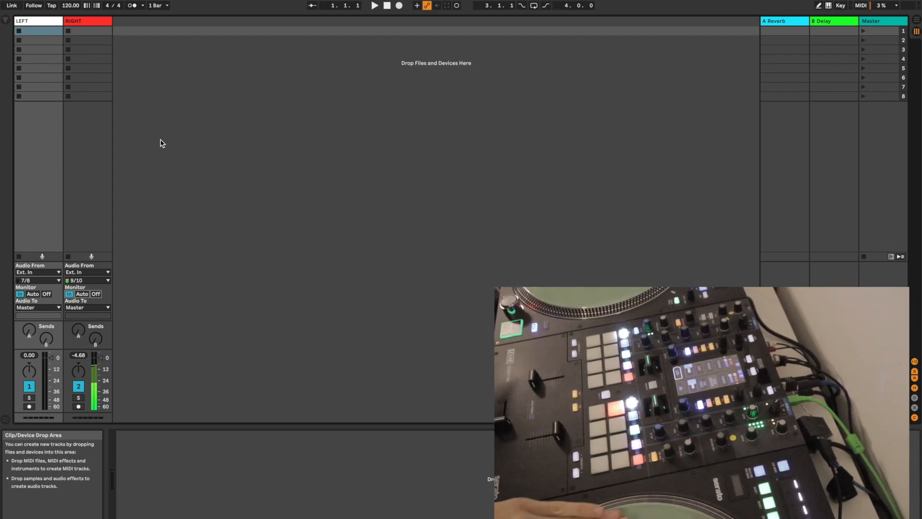
Compare Auto and In monitoring on the RIGHT track, and set both the RIGHT and LEFT tracks to Auto
left_click(82, 293)
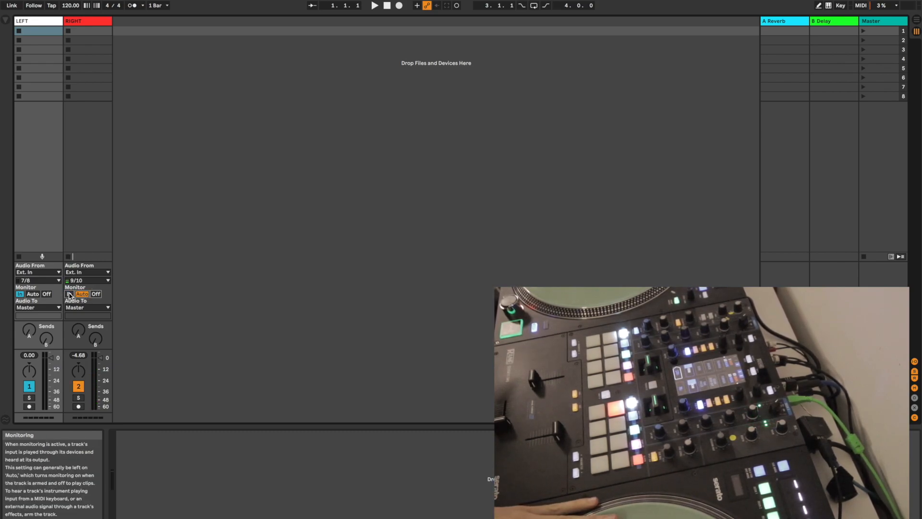
left_click(69, 294)
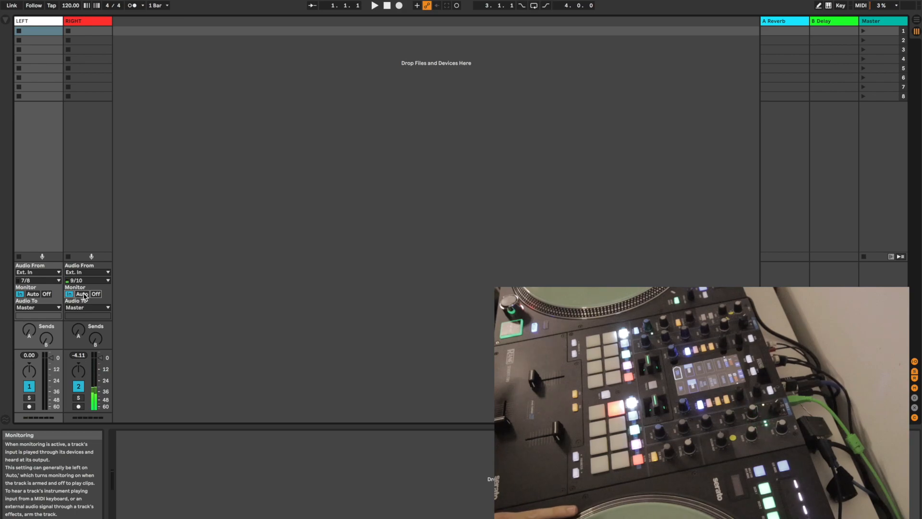
left_click(82, 294)
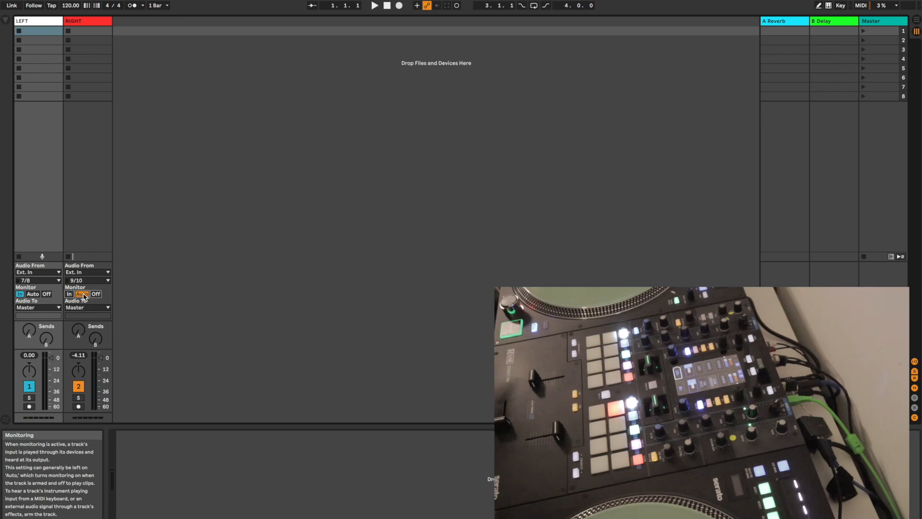
left_click(33, 294)
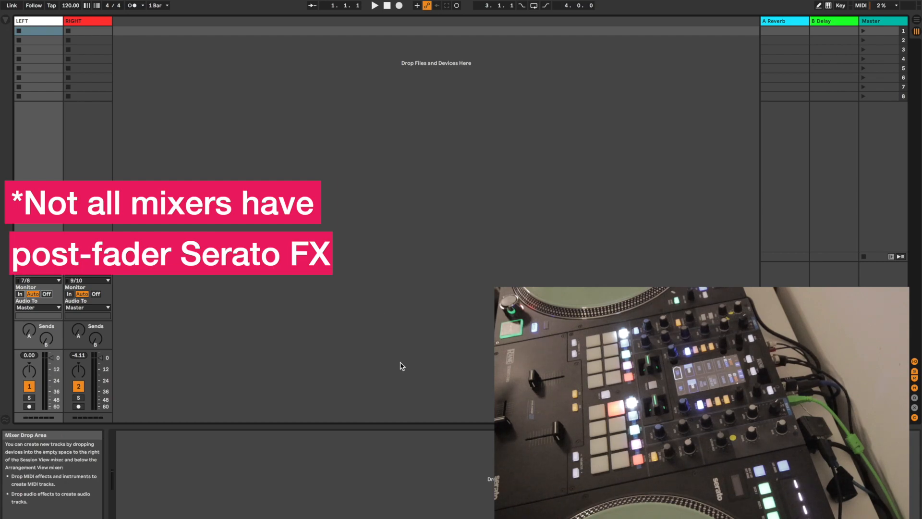
Switch to Serato DJ Pro and show the FX units above the track library
key("super+Tab")
key("super+Tab")
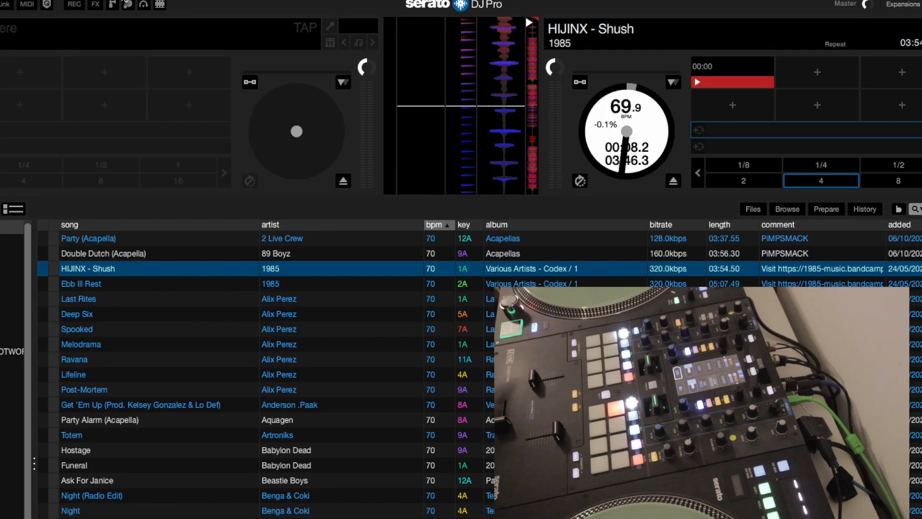
left_click(95, 4)
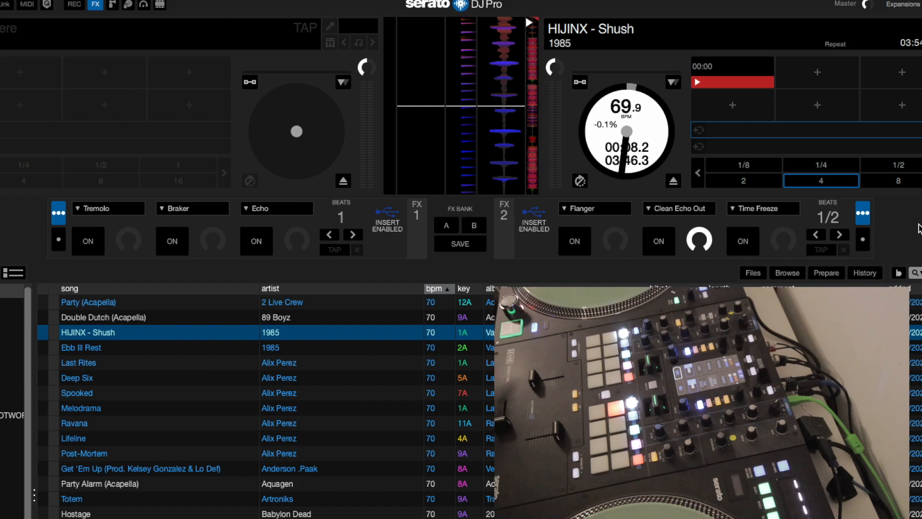
Switch back to Ableton Live and set the monitoring of both the RIGHT and LEFT tracks to In
key("super+Tab")
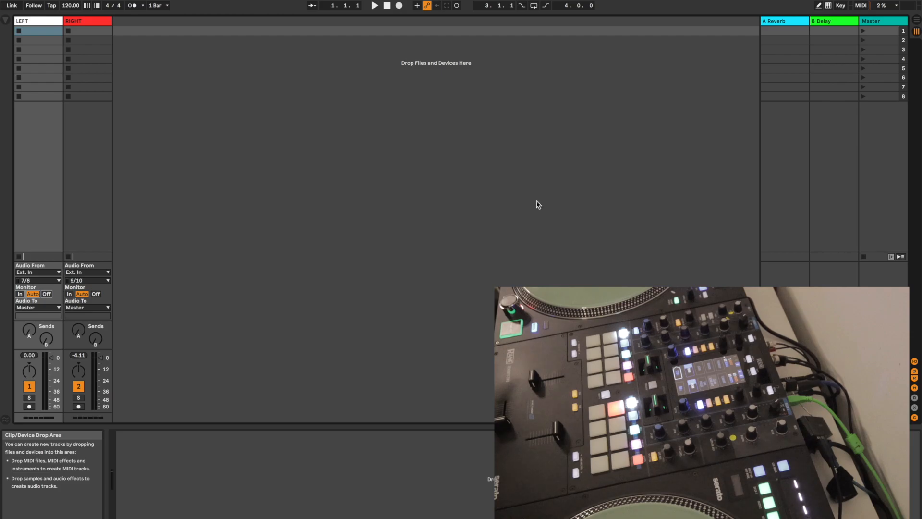
left_click(68, 294)
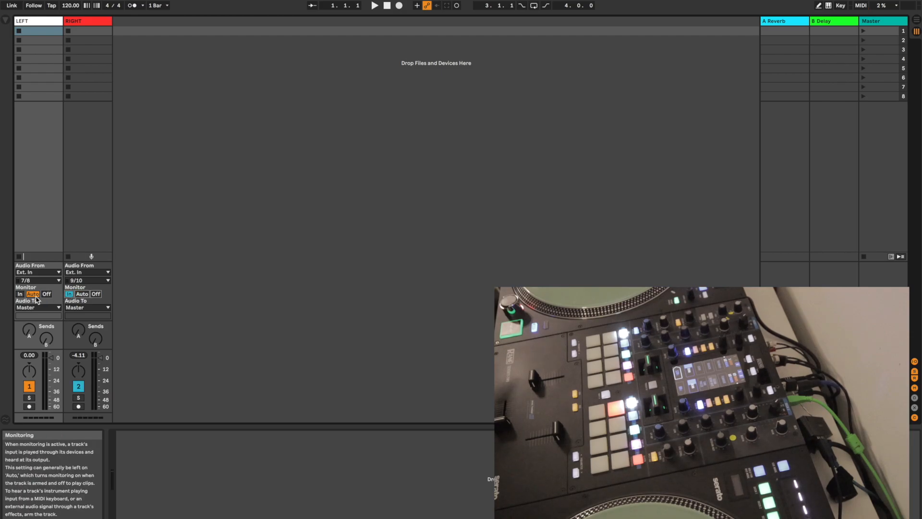
left_click(20, 294)
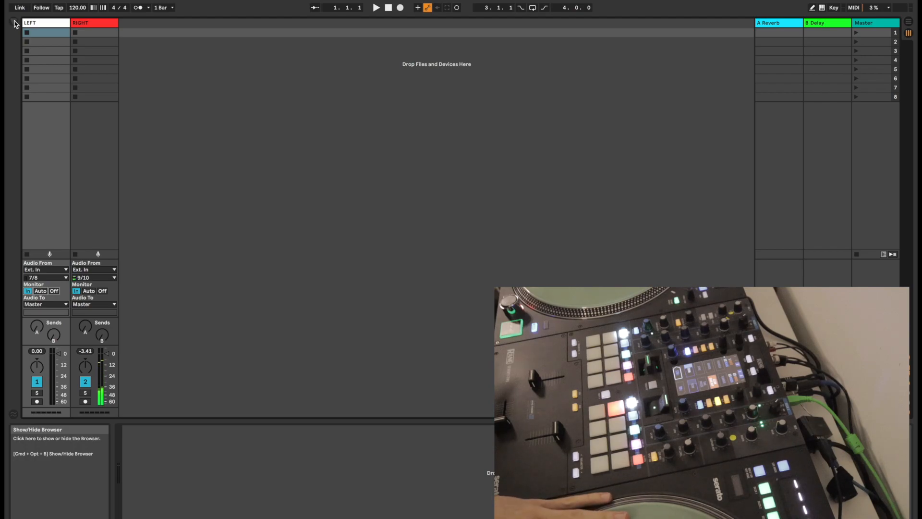
Show the browser, search the audio effects for "voco", and load the Vocoder onto the RIGHT track
left_click(14, 23)
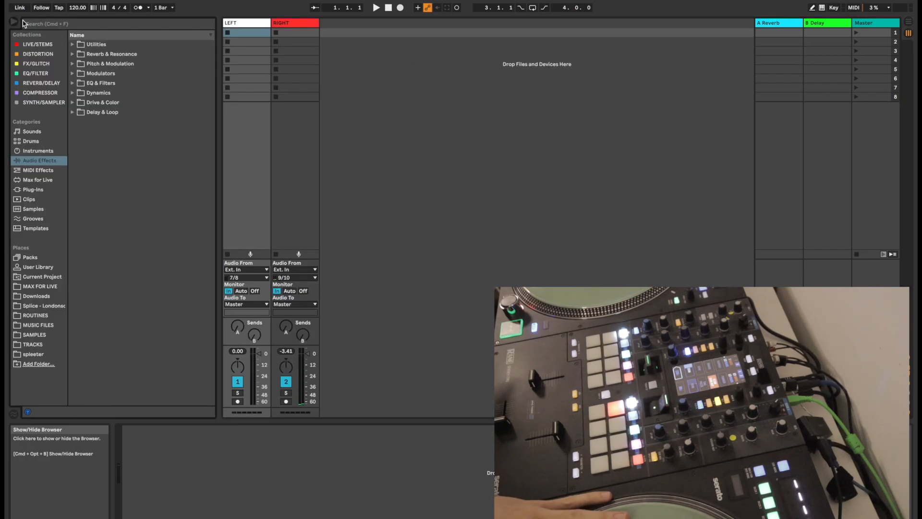
left_click(80, 26)
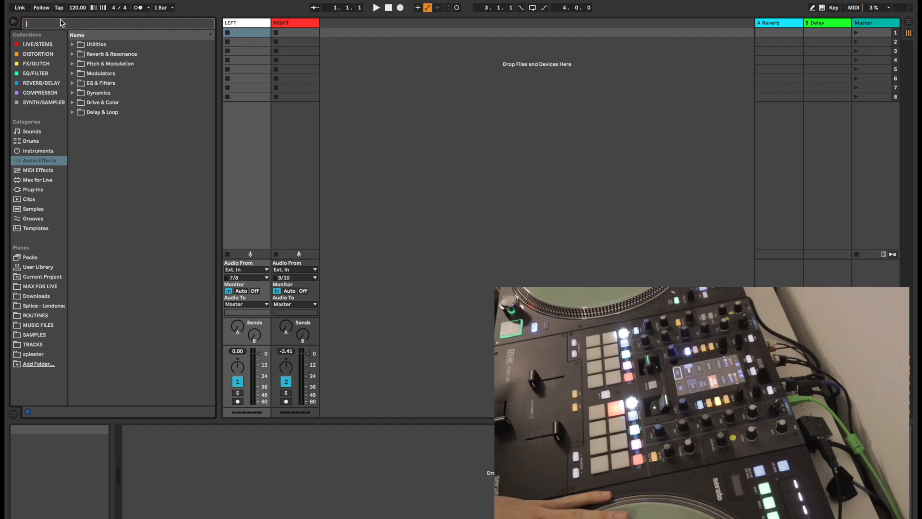
type("voco")
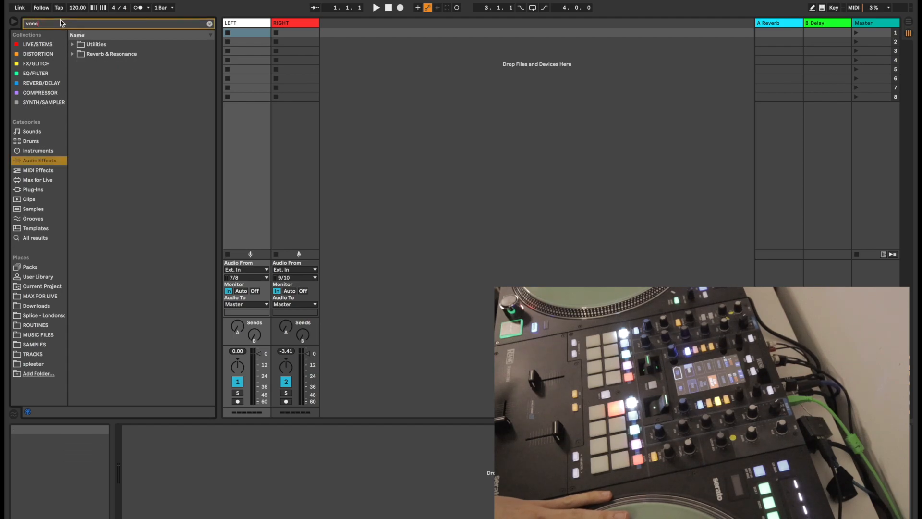
left_click(72, 44)
left_click(75, 64)
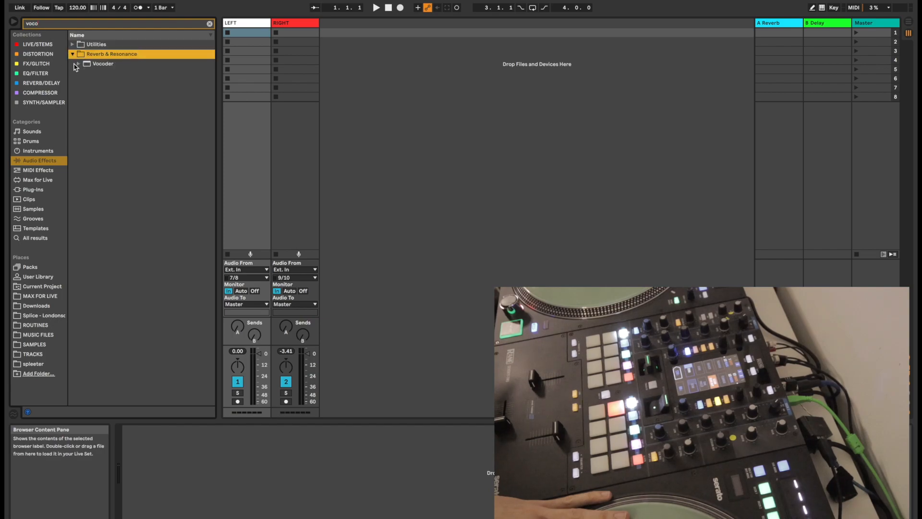
left_click(87, 68)
left_click(294, 25)
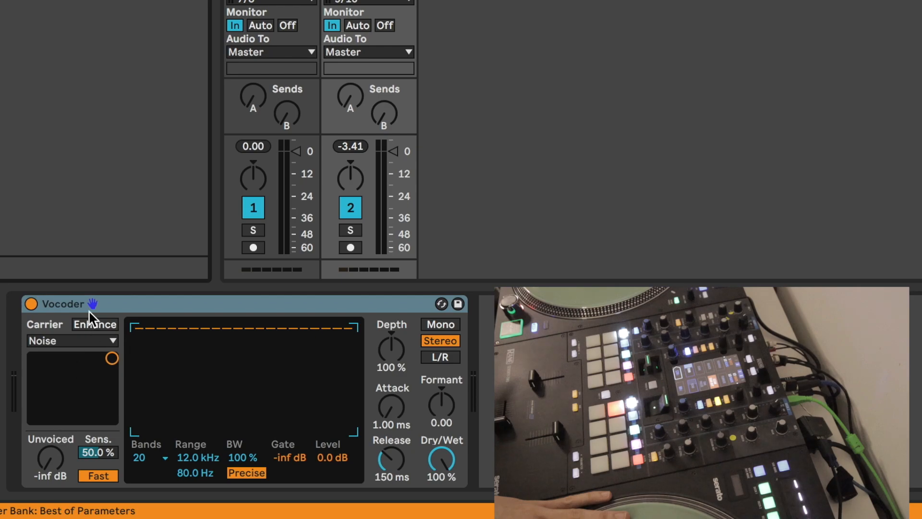
Set the Vocoder's carrier to Pitch Tracking, with Unvoiced at -25 dB, Depth at 200 % and Dry/Wet at 100 %
left_click(81, 342)
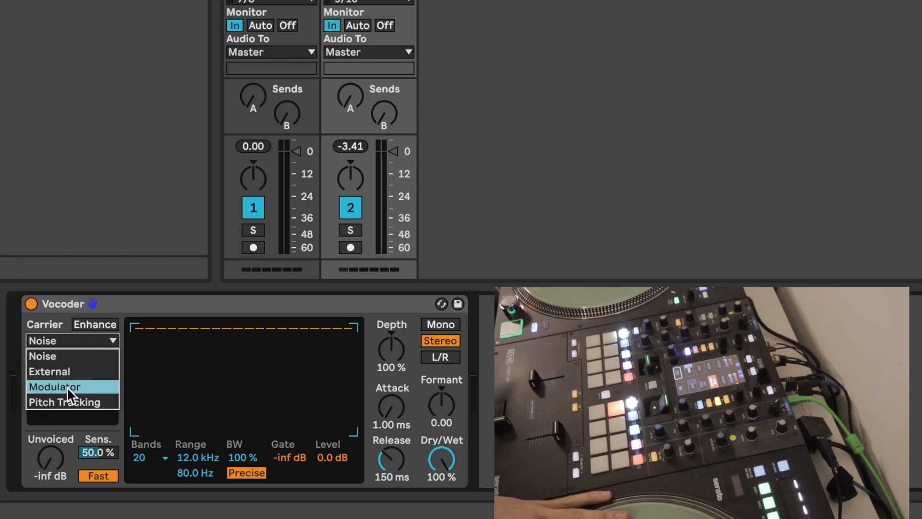
left_click(68, 402)
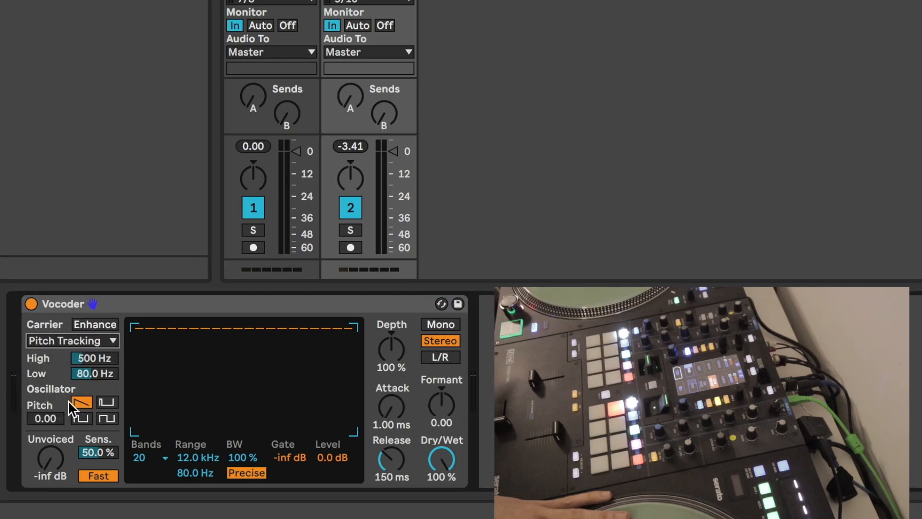
left_click_drag(445, 465, 445, 509)
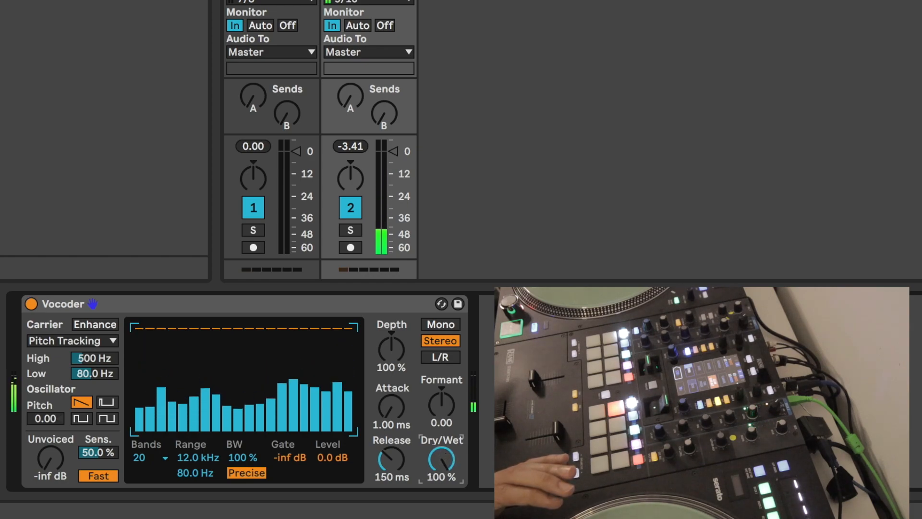
left_click_drag(58, 461, 59, 417)
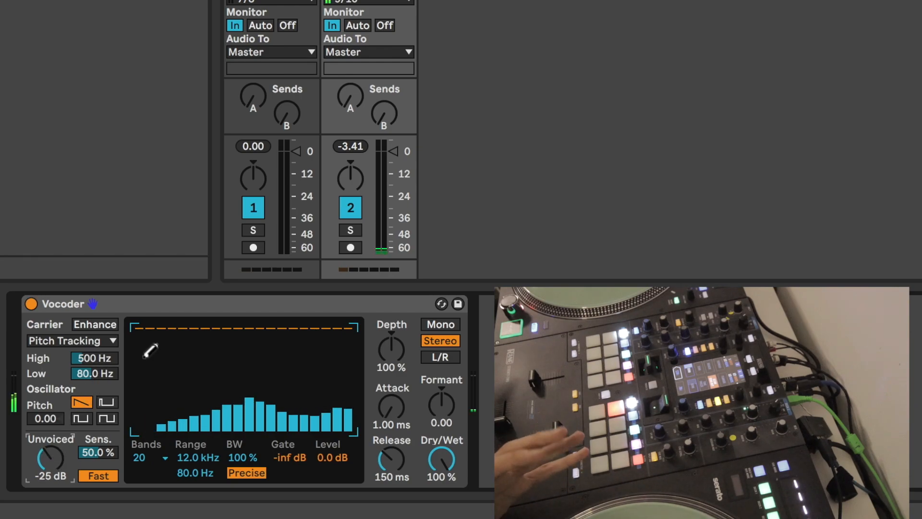
left_click_drag(387, 377, 387, 326)
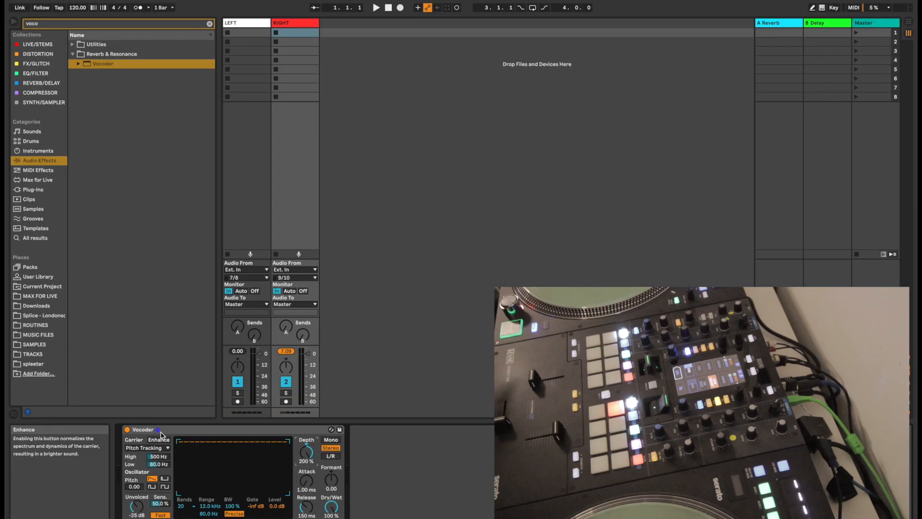
Delete the Vocoder from the RIGHT track and reset the track's peak level indicator
left_click(101, 309)
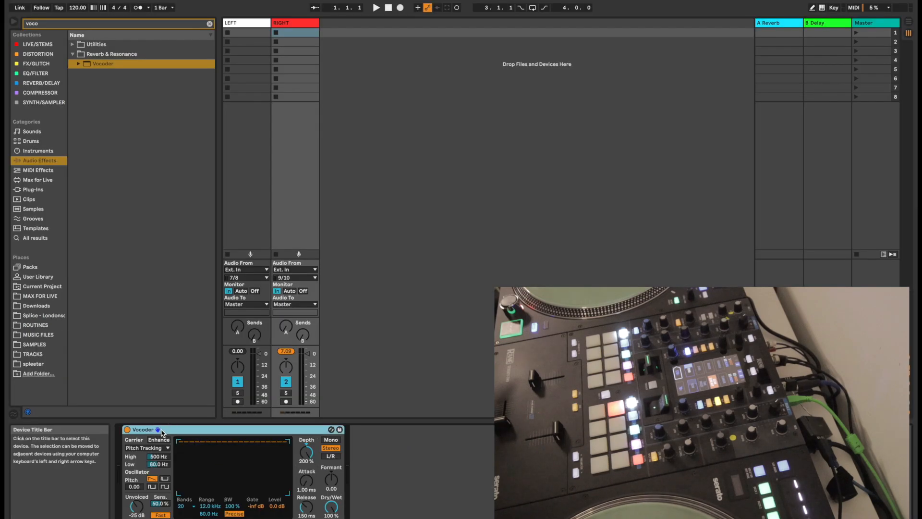
key("Delete")
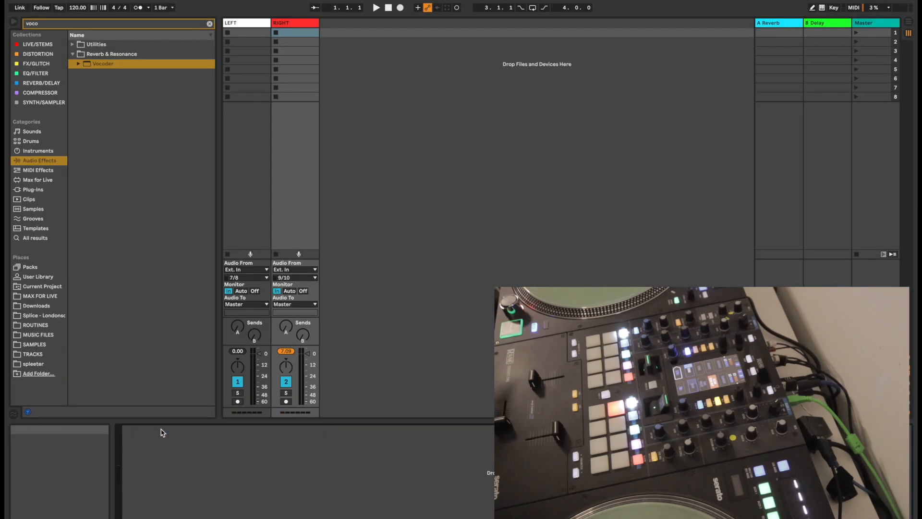
left_click(292, 352)
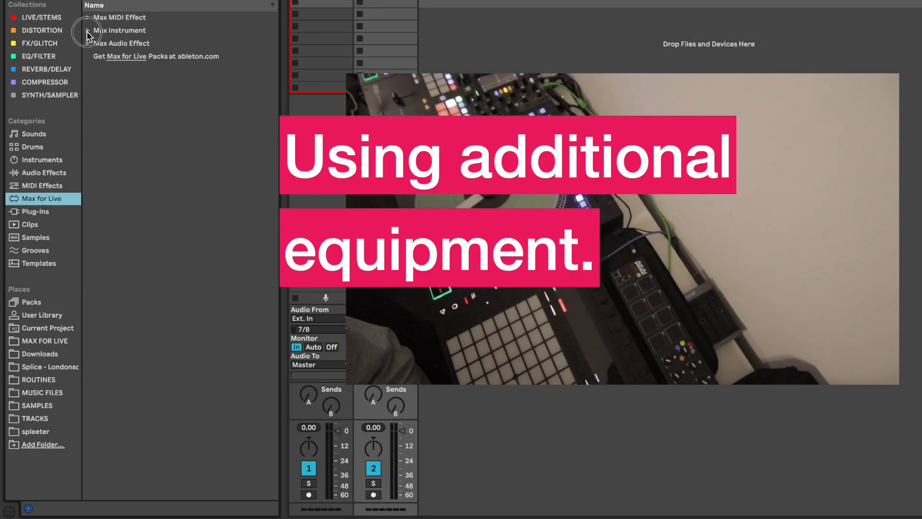
Examine the devices listed under Max Instrument and Max Audio Effect in the Max for Live category
left_click(89, 30)
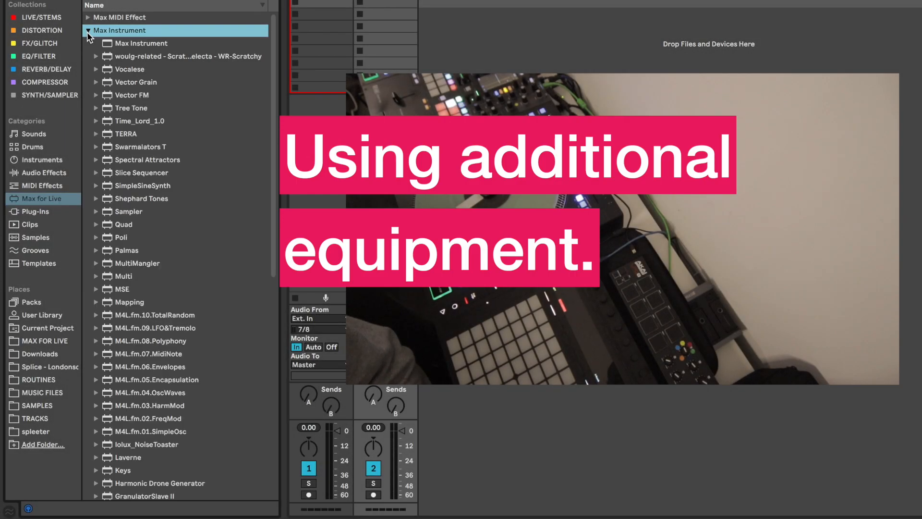
scroll(123, 77, "down", 10)
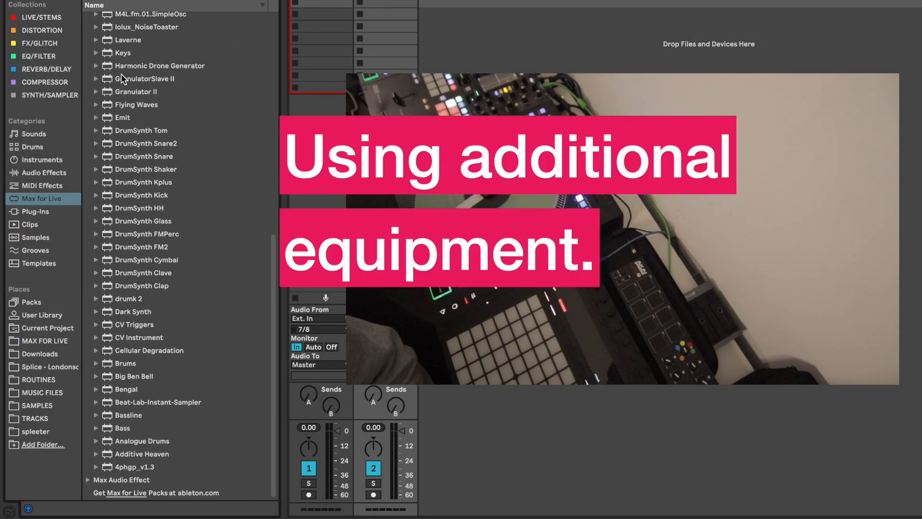
scroll(165, 412, "up", 10)
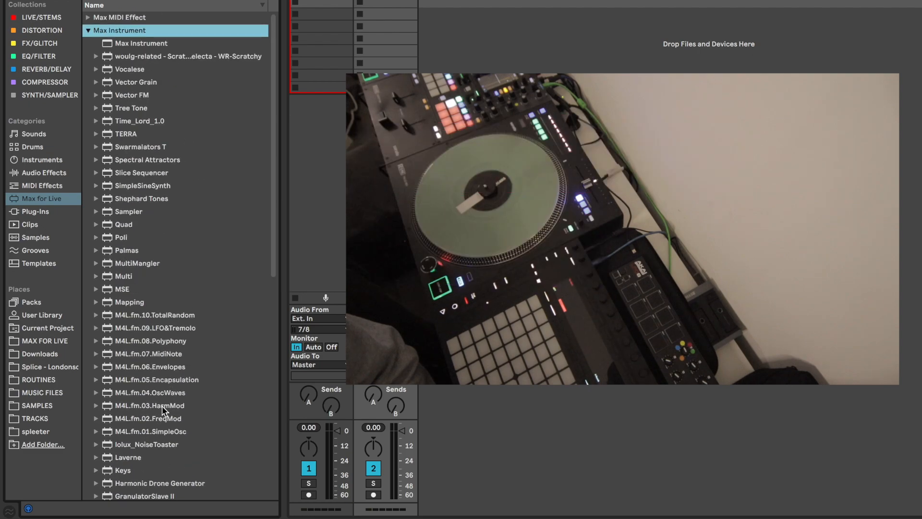
left_click(88, 30)
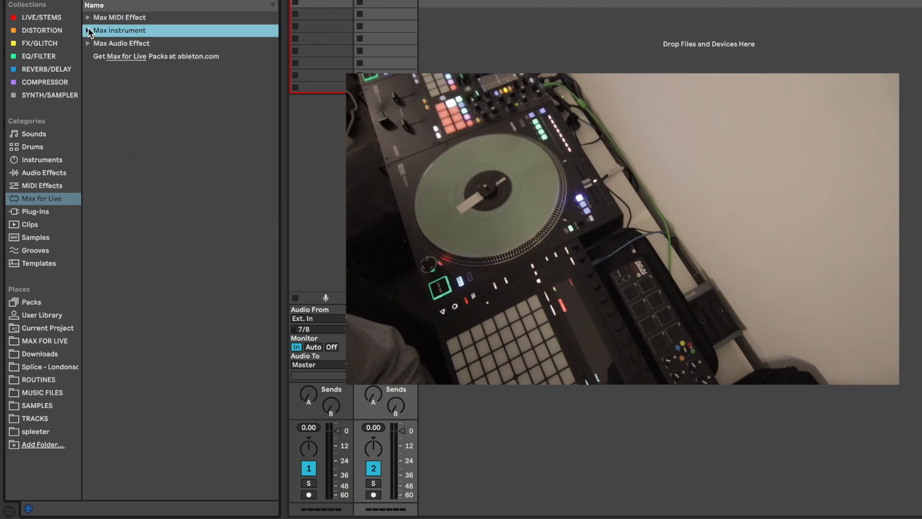
left_click(88, 43)
scroll(152, 178, "down", 1)
scroll(153, 178, "down", 20)
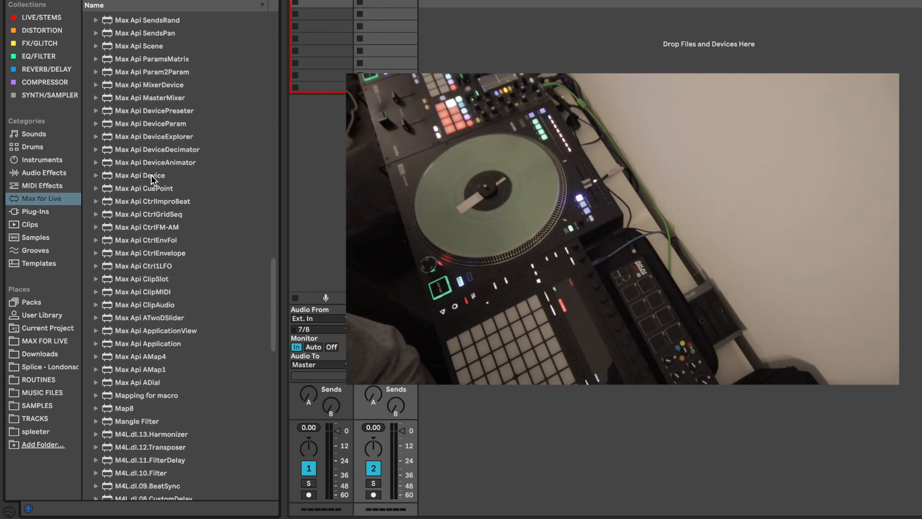
scroll(176, 263, "down", 15)
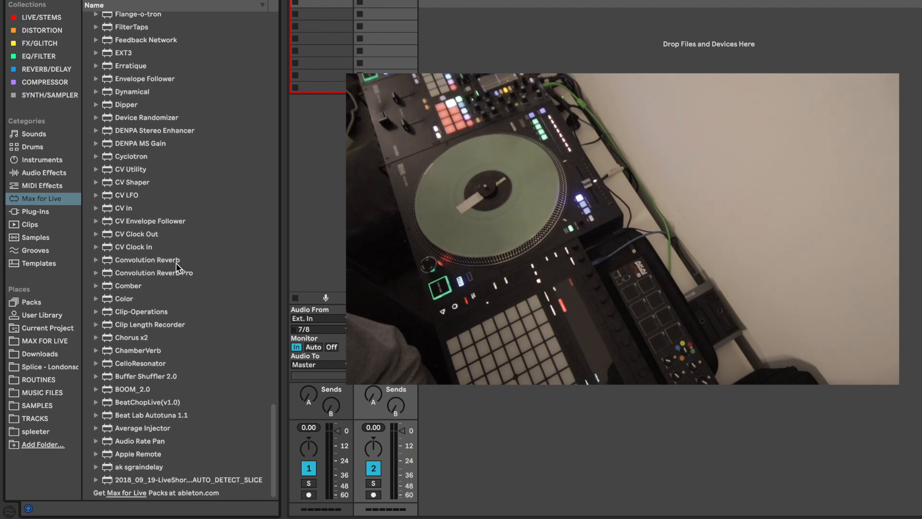
scroll(175, 263, "up", 20)
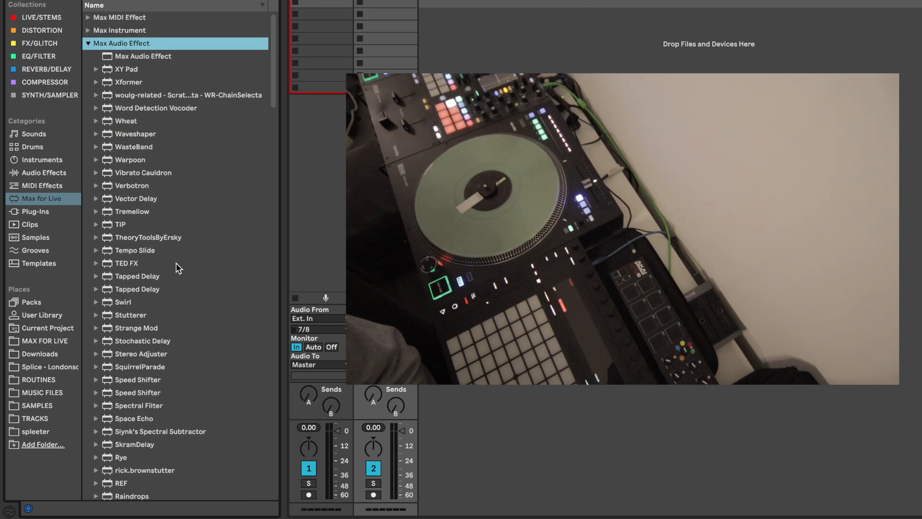
scroll(149, 242, "down", 15)
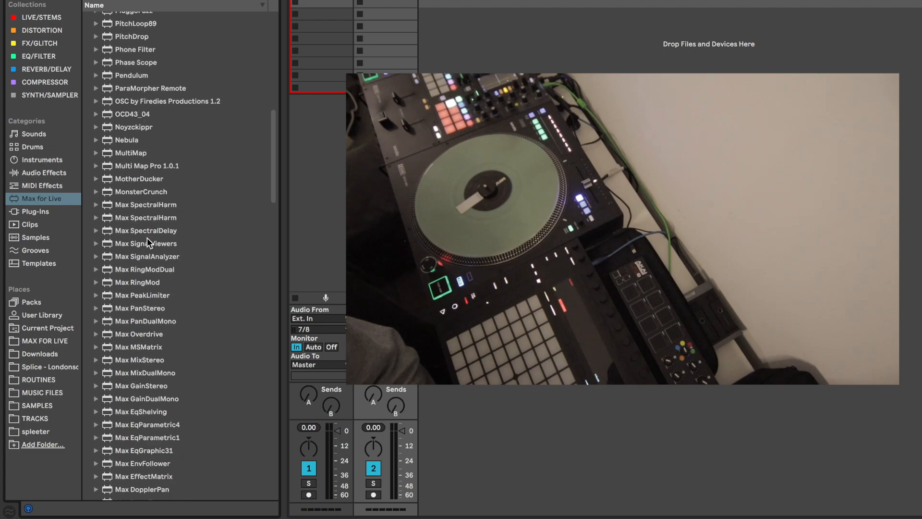
scroll(147, 238, "down", 20)
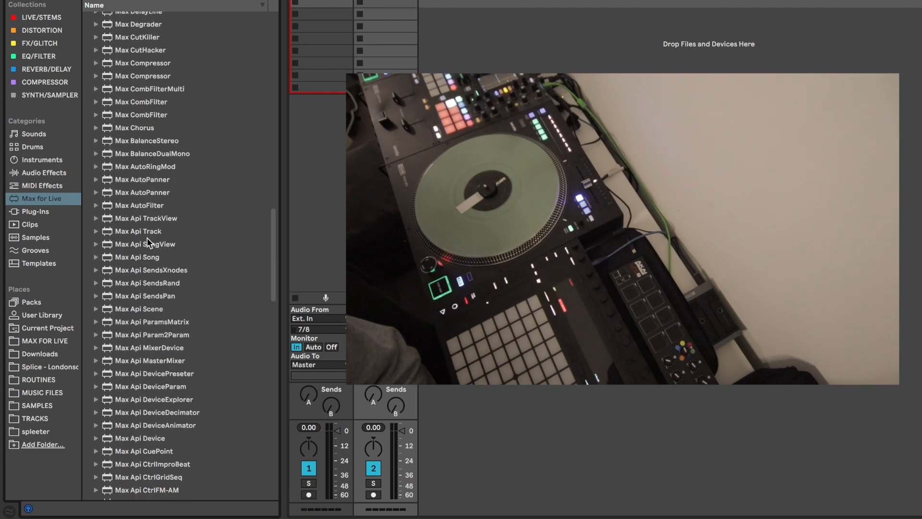
Load GrainFreeze on the RIGHT track, nested in an Audio Effect Rack with its macro controls shown
scroll(147, 238, "down", 15)
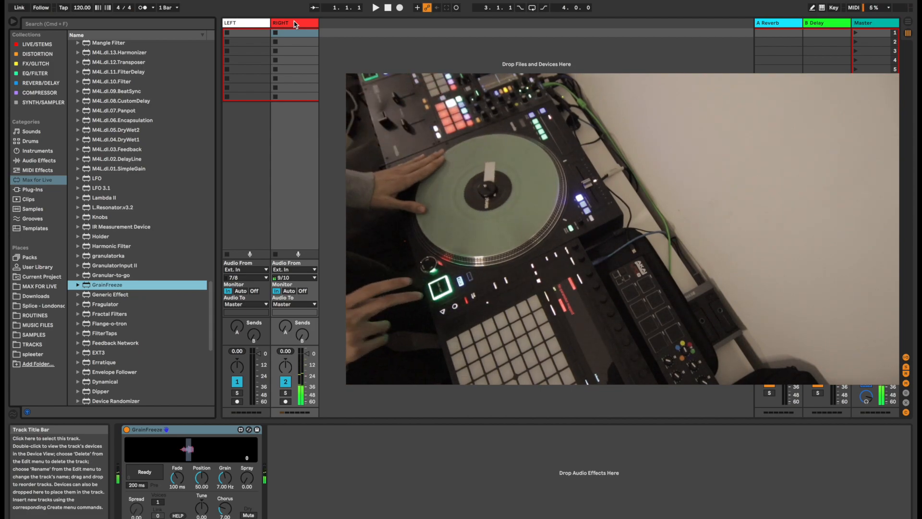
left_click(148, 438)
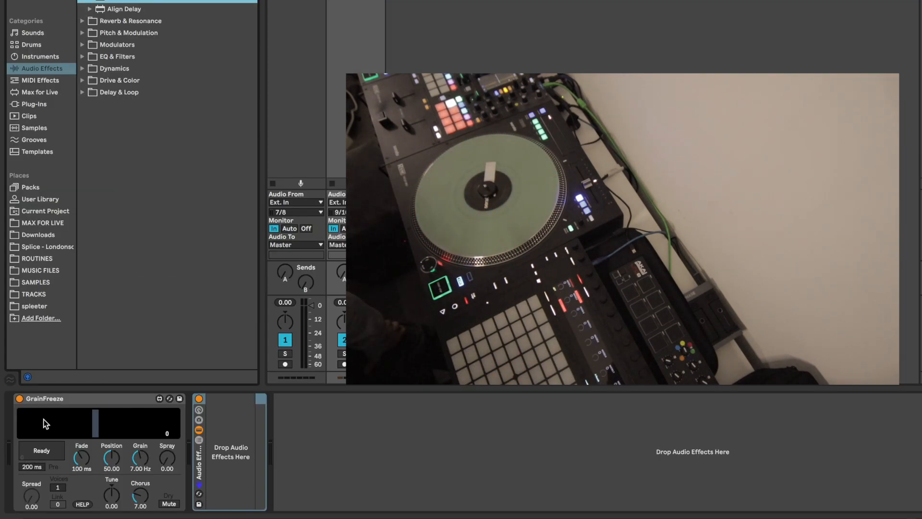
left_click_drag(52, 405, 236, 448)
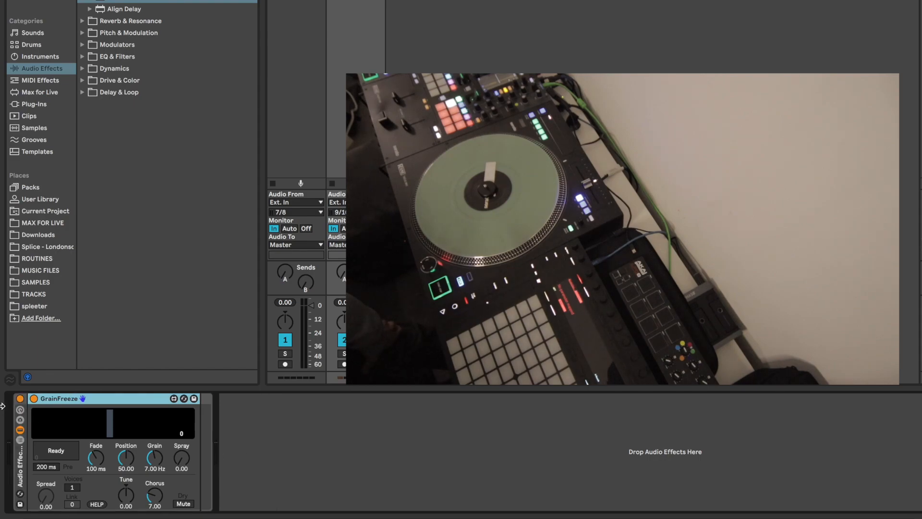
left_click(21, 410)
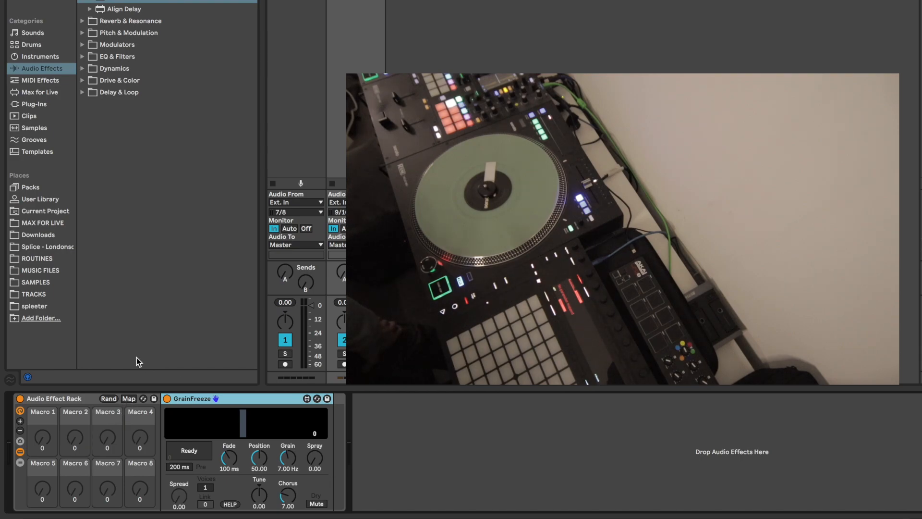
Map GrainFreeze's Ready button to Macro 1, Position to Macro 2, and both Grain and Spray to Macro 3
left_click(130, 399)
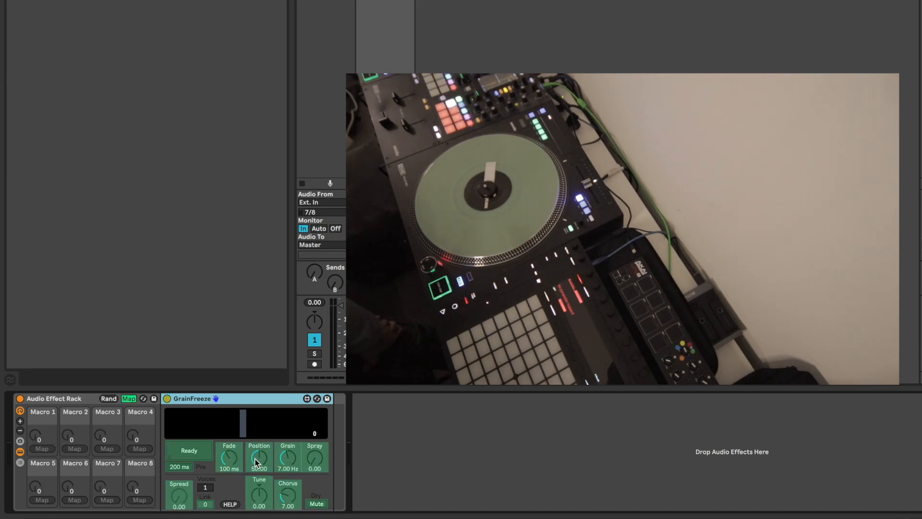
left_click(184, 450)
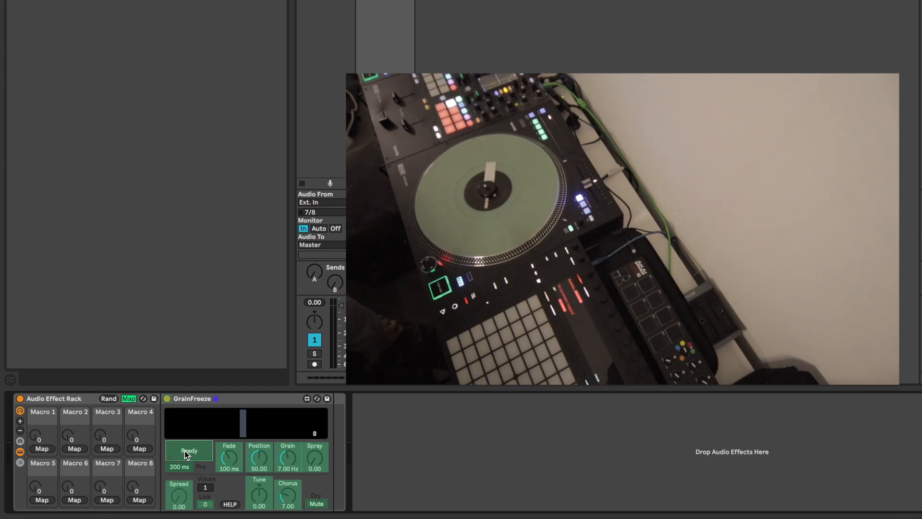
left_click(42, 449)
left_click(74, 449)
left_click(247, 454)
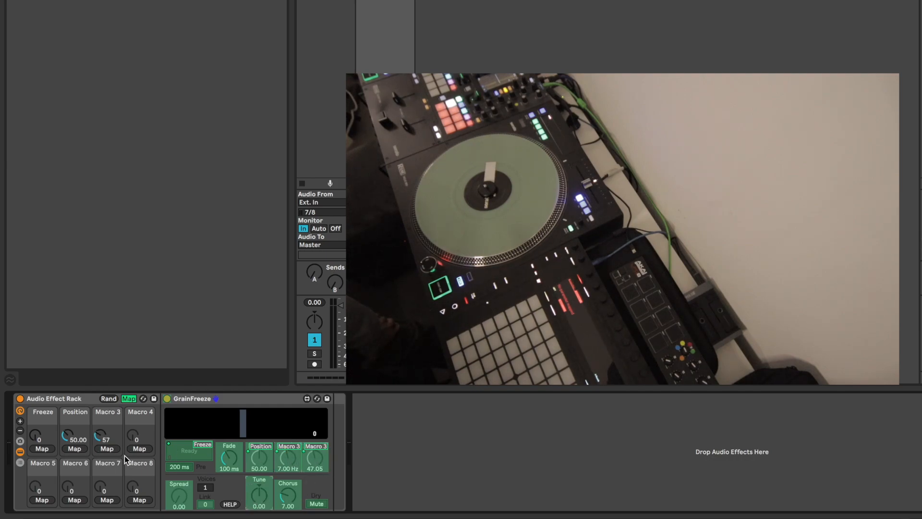
Map GrainFreeze's Tune to Macro 4 and leave macro mapping mode
left_click(139, 448)
left_click(259, 490)
left_click(63, 45)
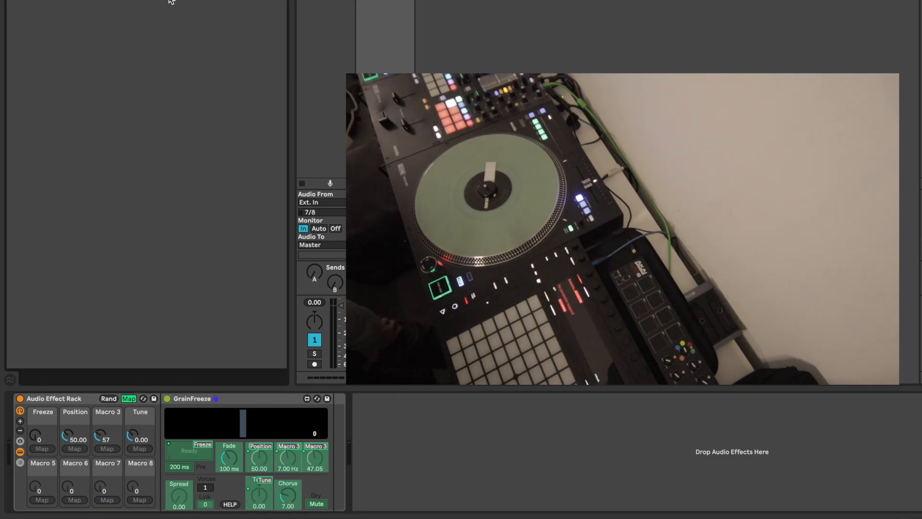
left_click(129, 398)
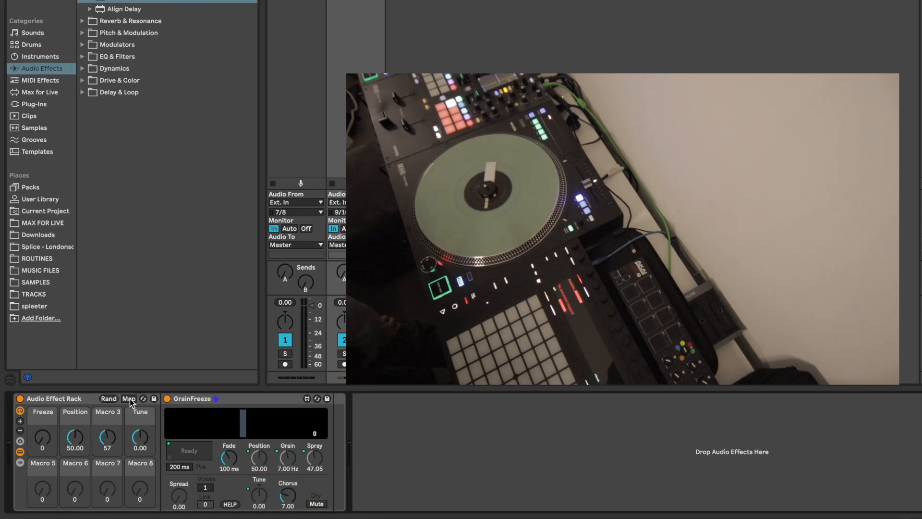